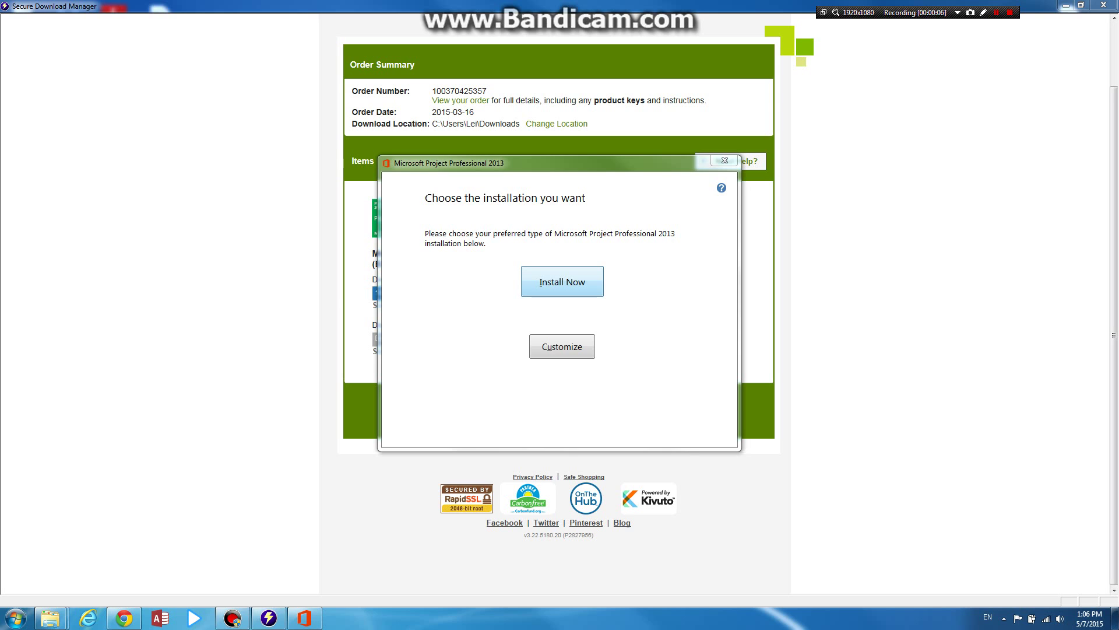
# Start the default installation of Project Professional 2013 and let the progress bar run
pyautogui.press('Return')
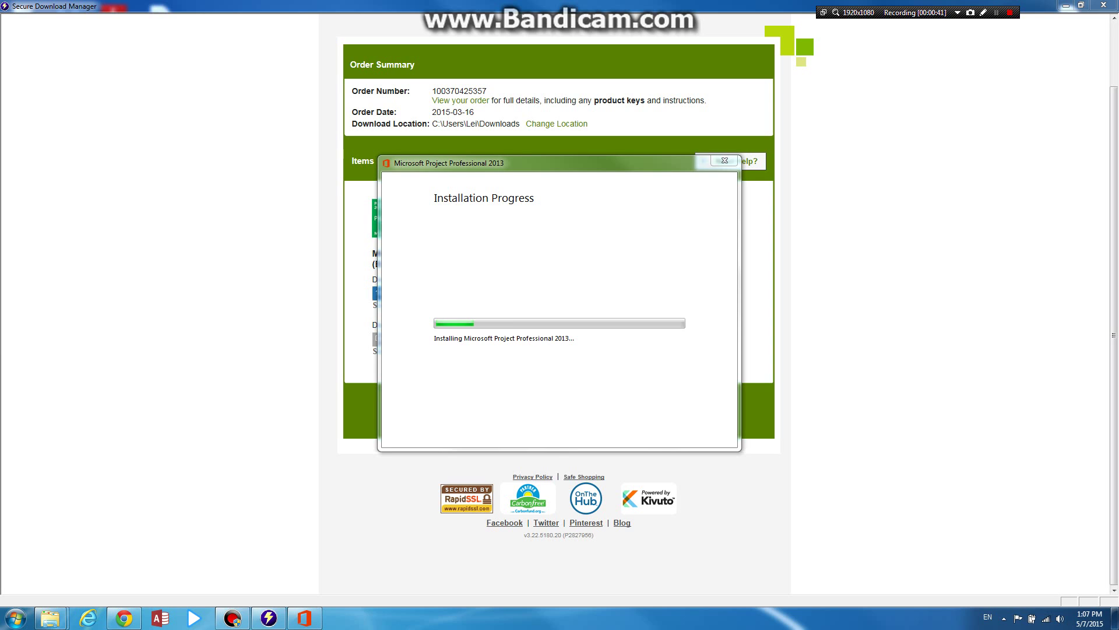
# Dismiss the 'Thank you for installing' completion dialog, returning to the Windows desktop
pyautogui.hotkey('shift', 'F12')
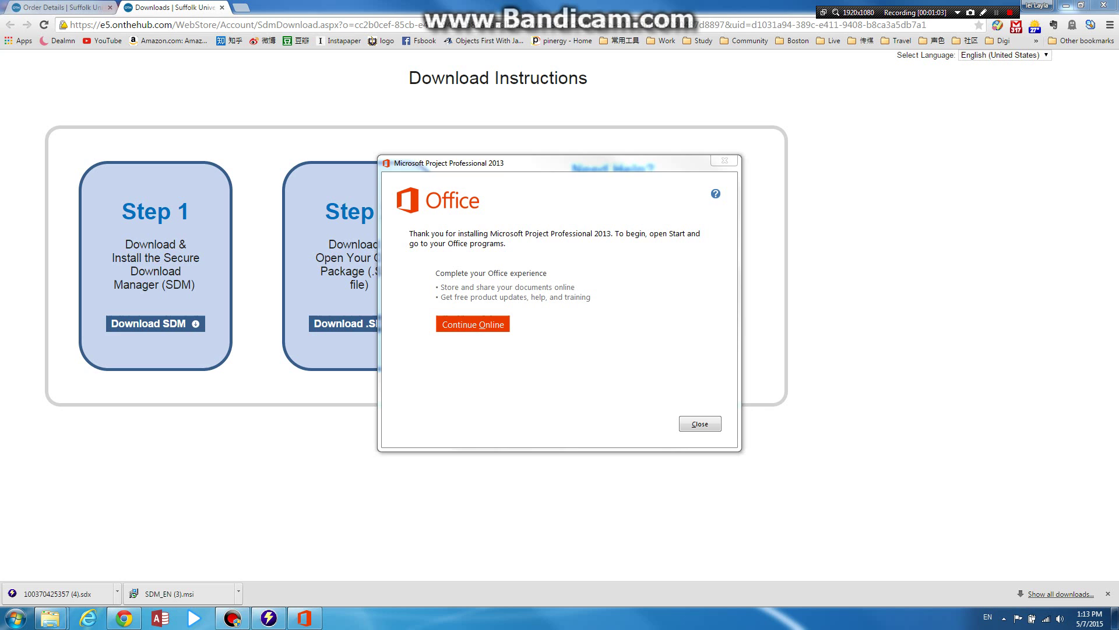
pyautogui.press('Return')
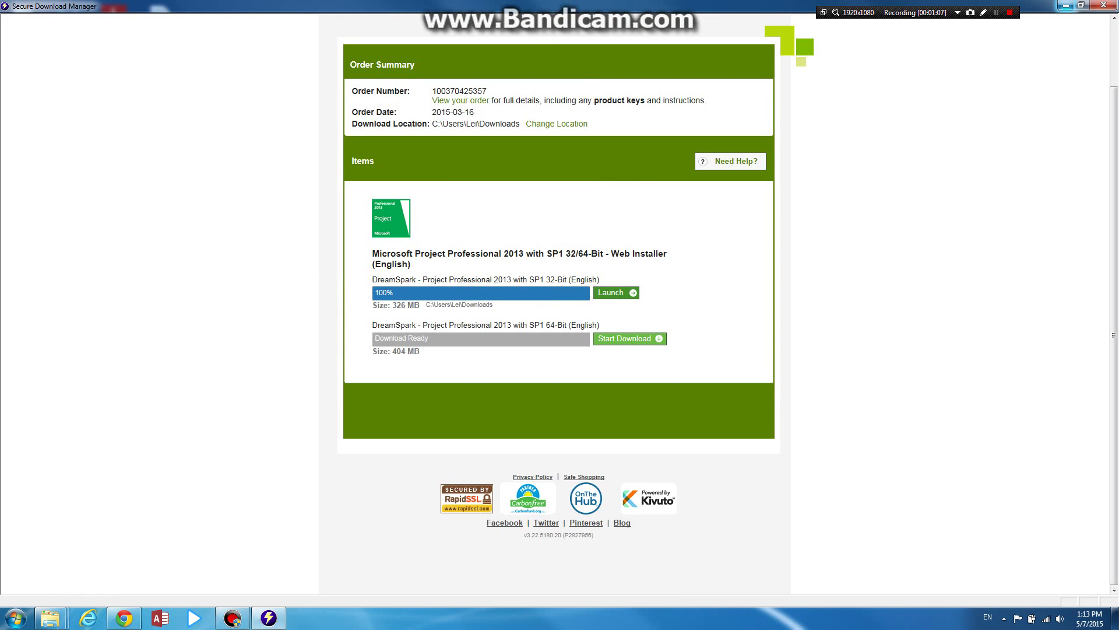
# Hide the download manager and search the Start menu for 'projec' to find Project 2013
pyautogui.click(1066, 5)
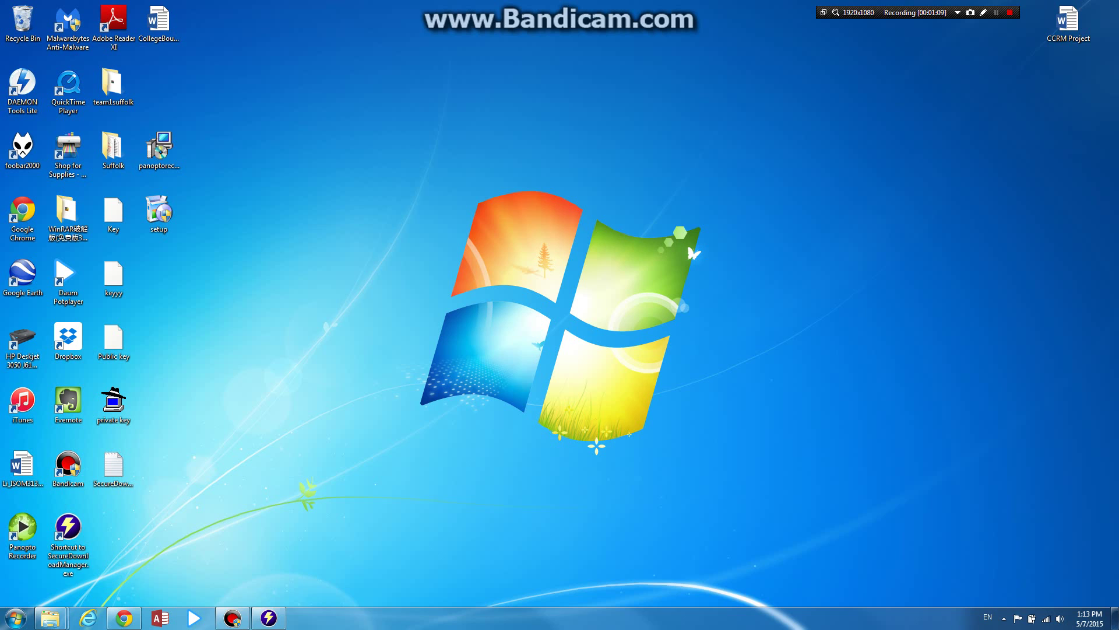
pyautogui.click(16, 619)
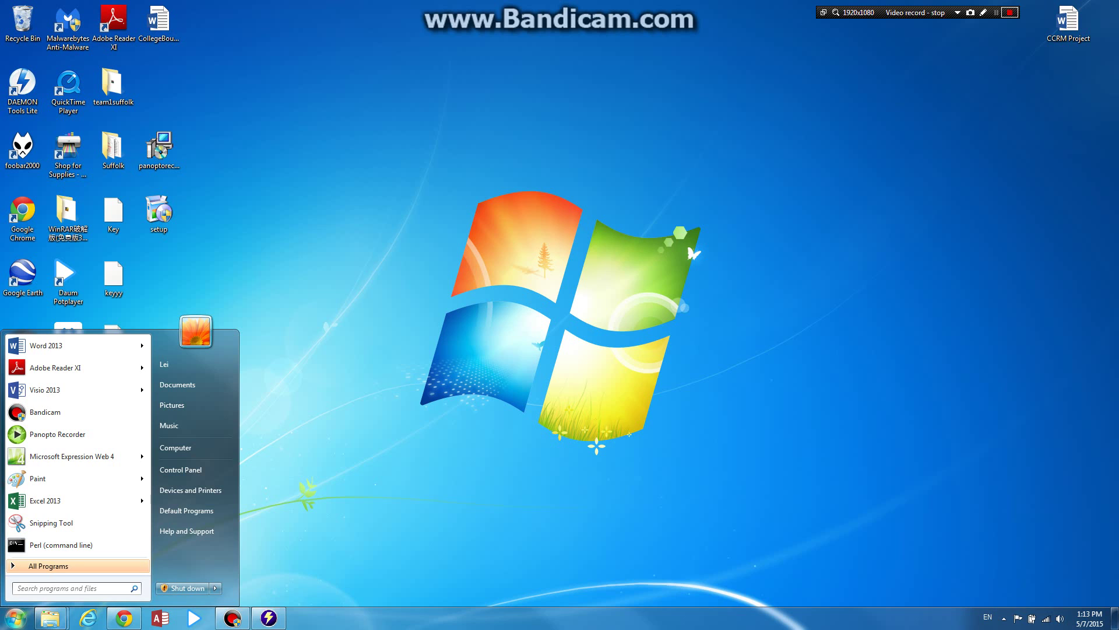
pyautogui.press('Escape')
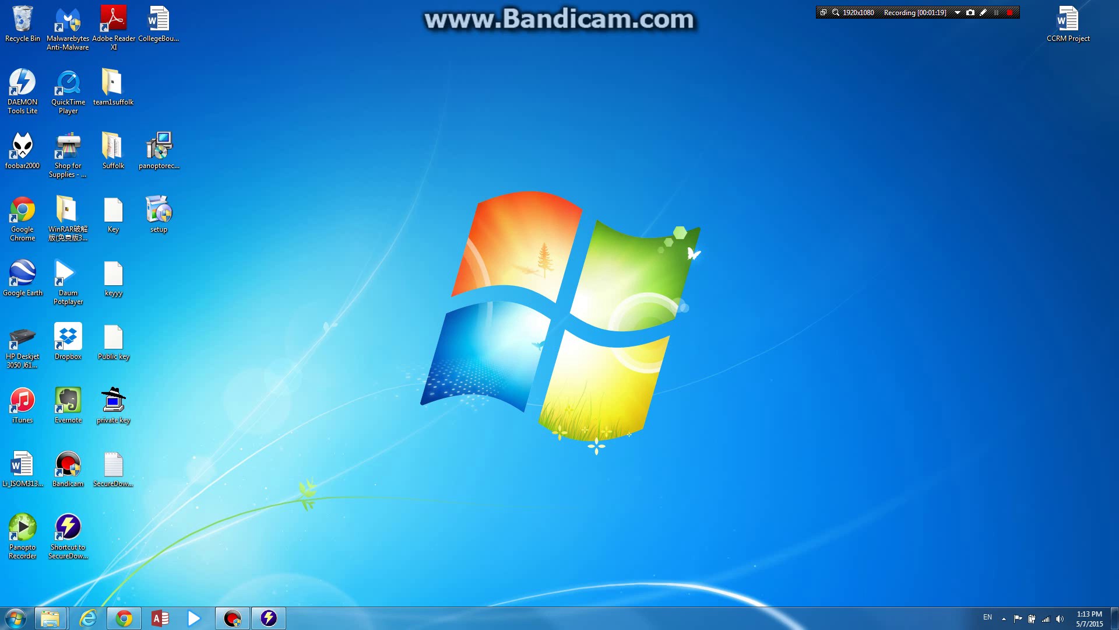
pyautogui.click(14, 618)
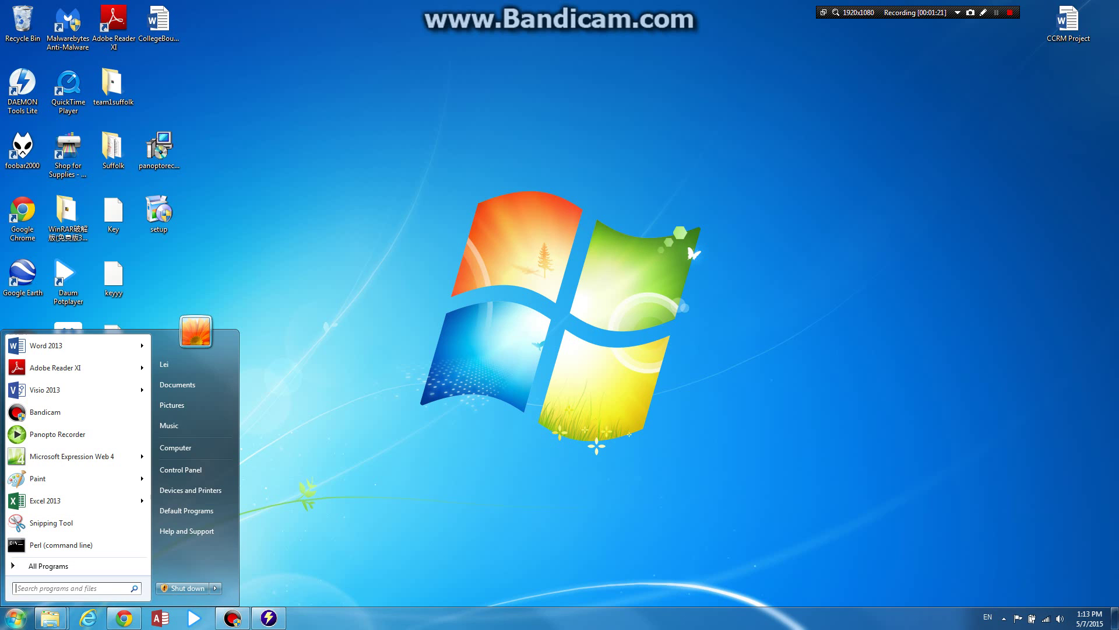
pyautogui.click(75, 587)
pyautogui.write('p')
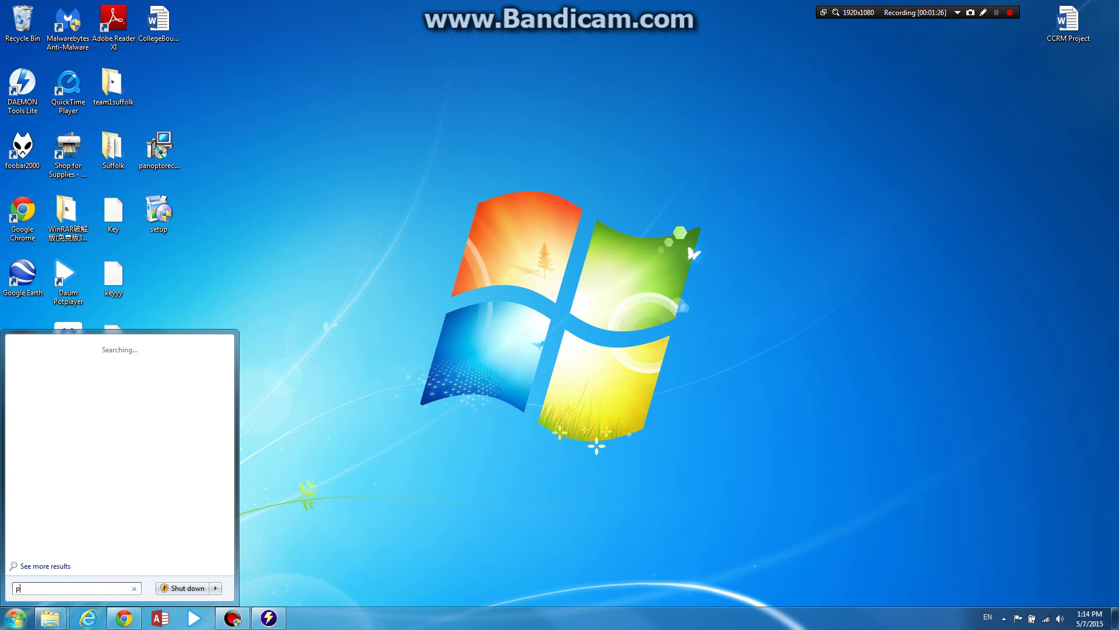
pyautogui.write('ro')
pyautogui.write('jec')
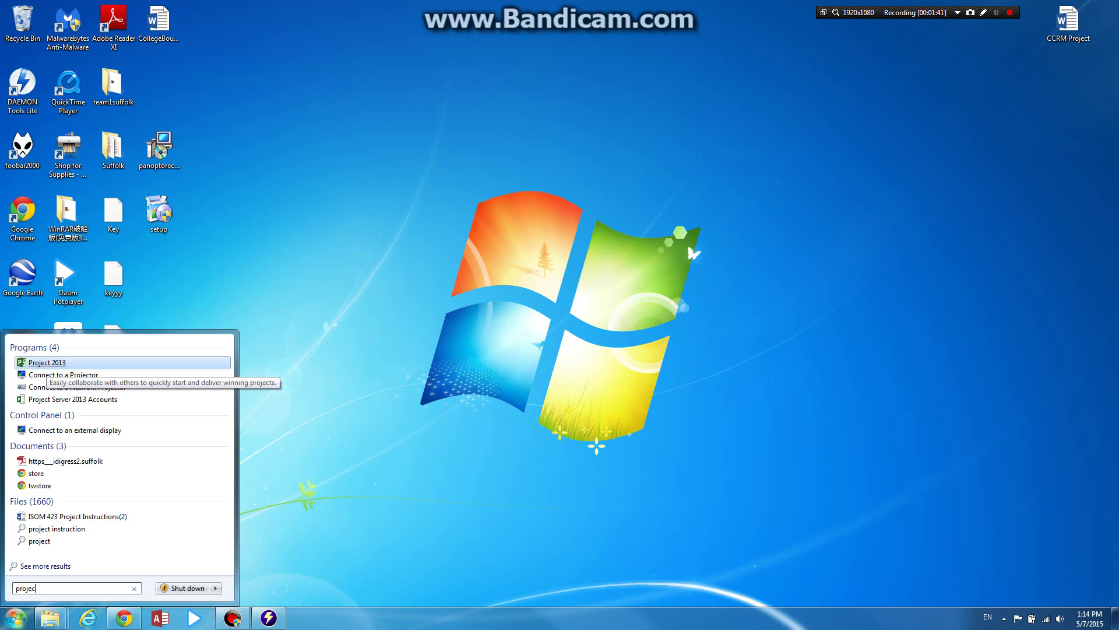
# Launch Project 2013 from its Start menu shortcut so the template start screen loads
pyautogui.rightClick(55, 362)
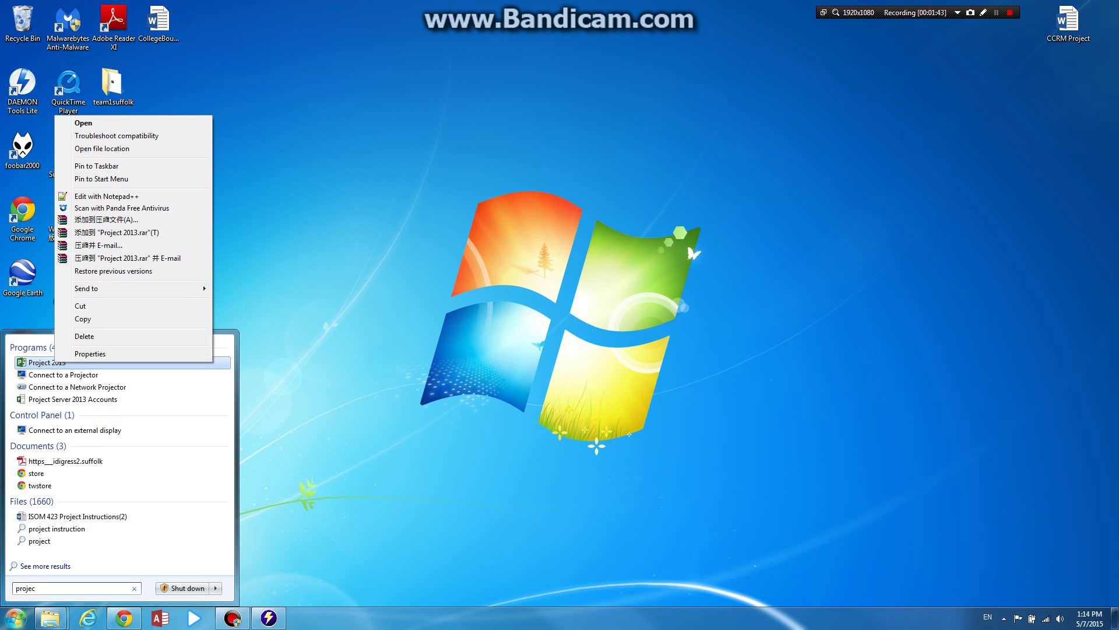
pyautogui.press('Escape')
pyautogui.press('Escape')
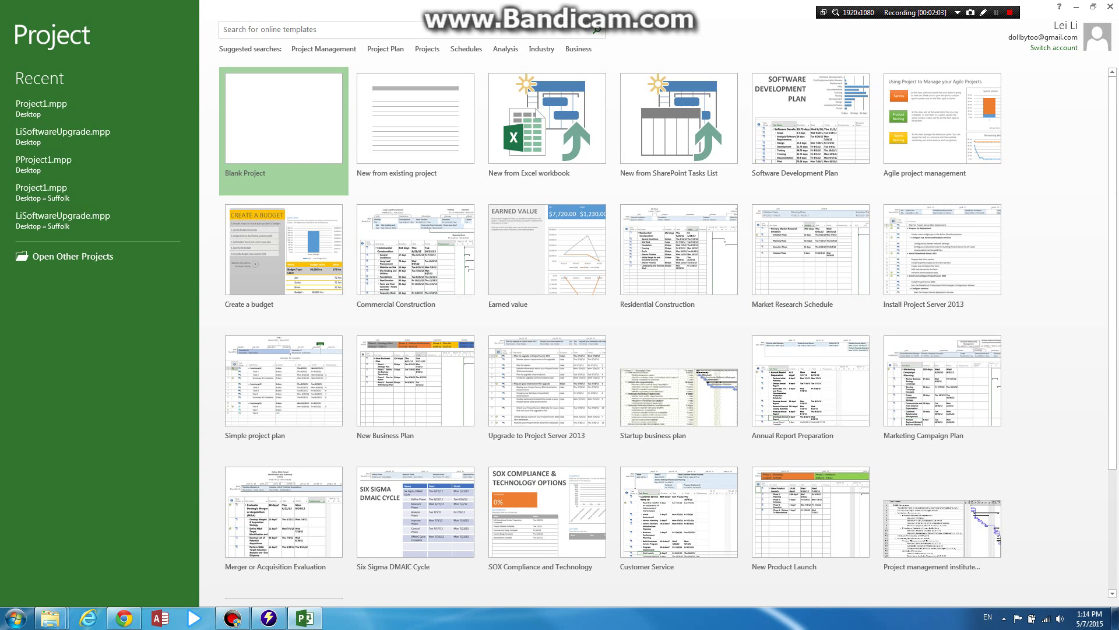
# Begin Office activation and choose to enter a product key instead of an email address
pyautogui.click(1054, 48)
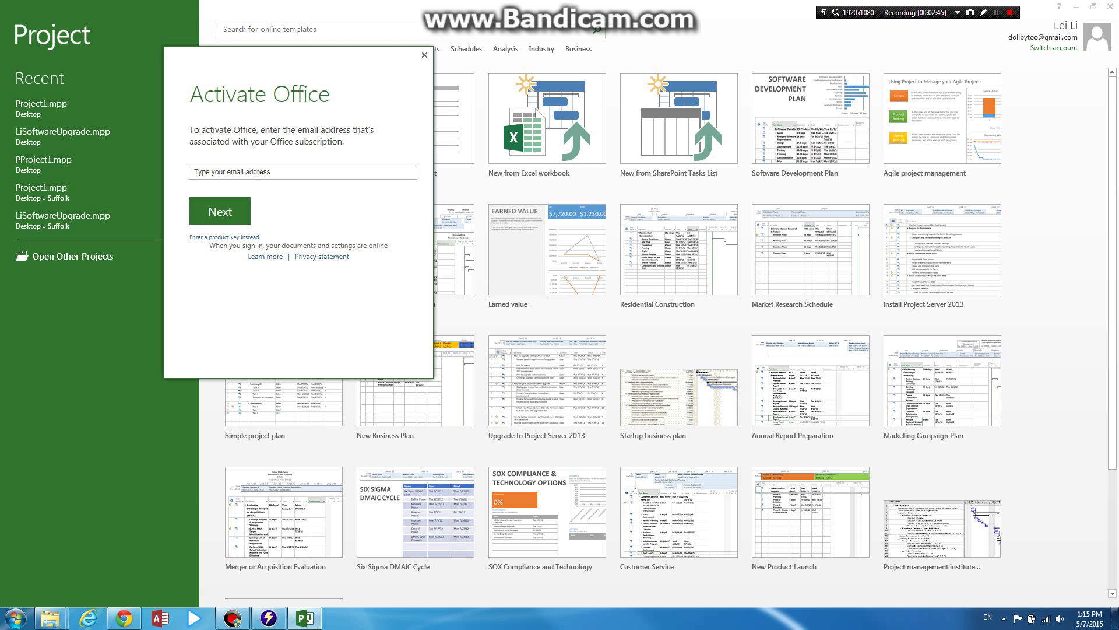
pyautogui.click(222, 238)
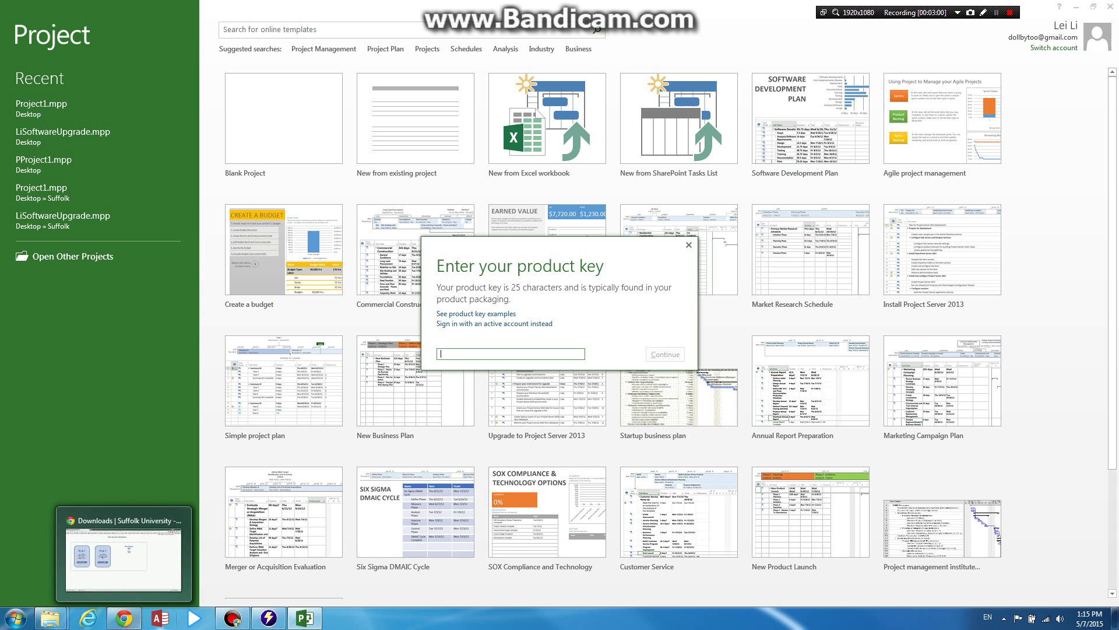
# Copy the product key from the DreamSpark Order Details page in Chrome
pyautogui.click(124, 618)
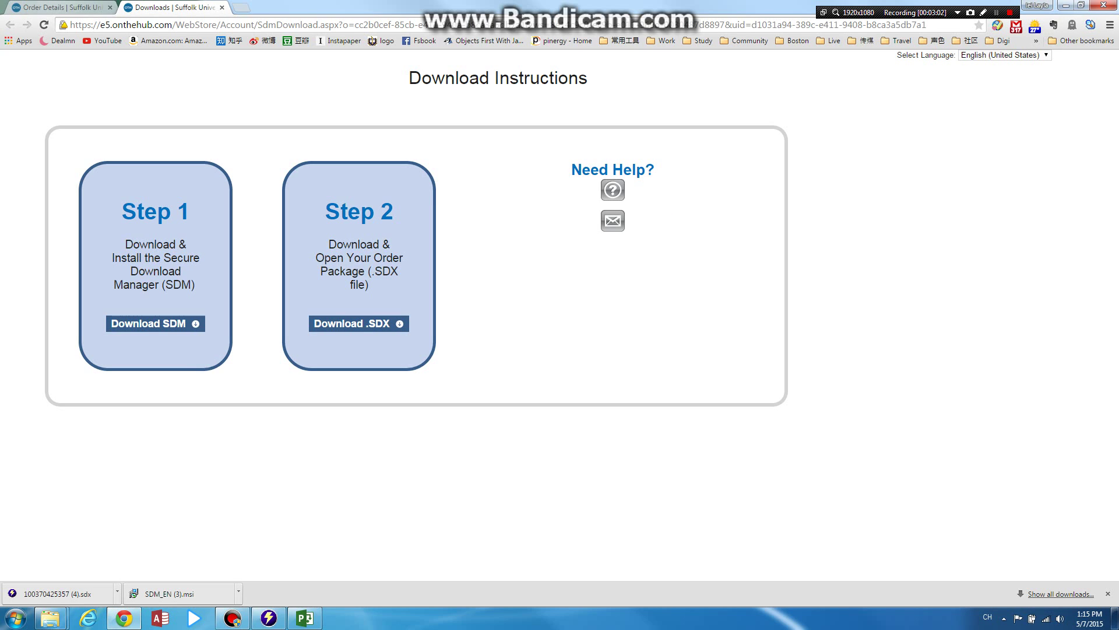
pyautogui.click(66, 7)
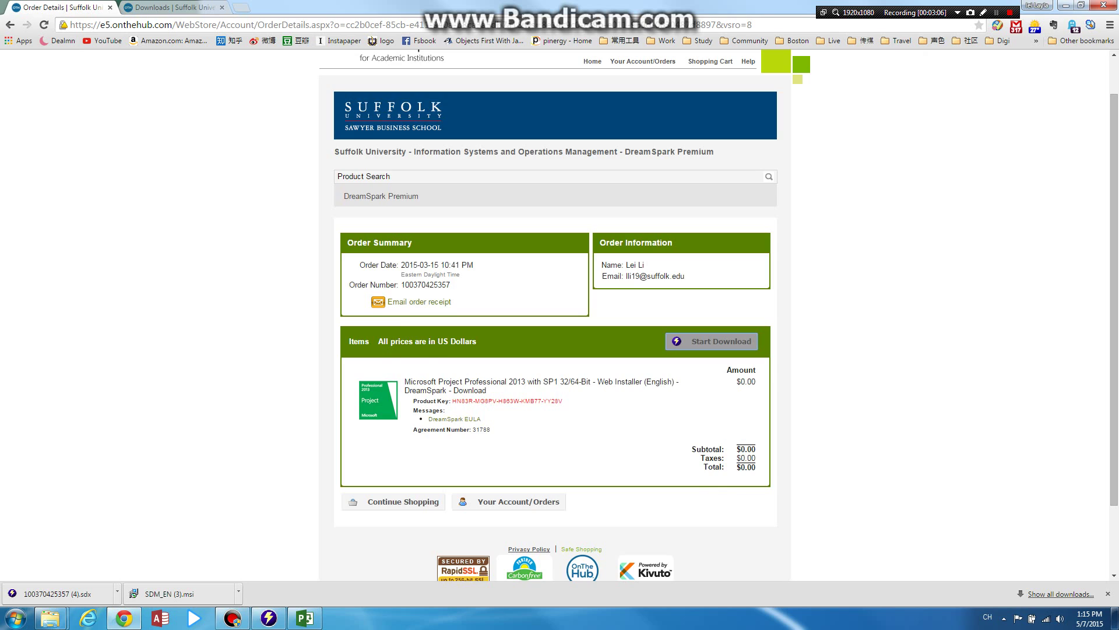
pyautogui.scroll(1, 559, 315)
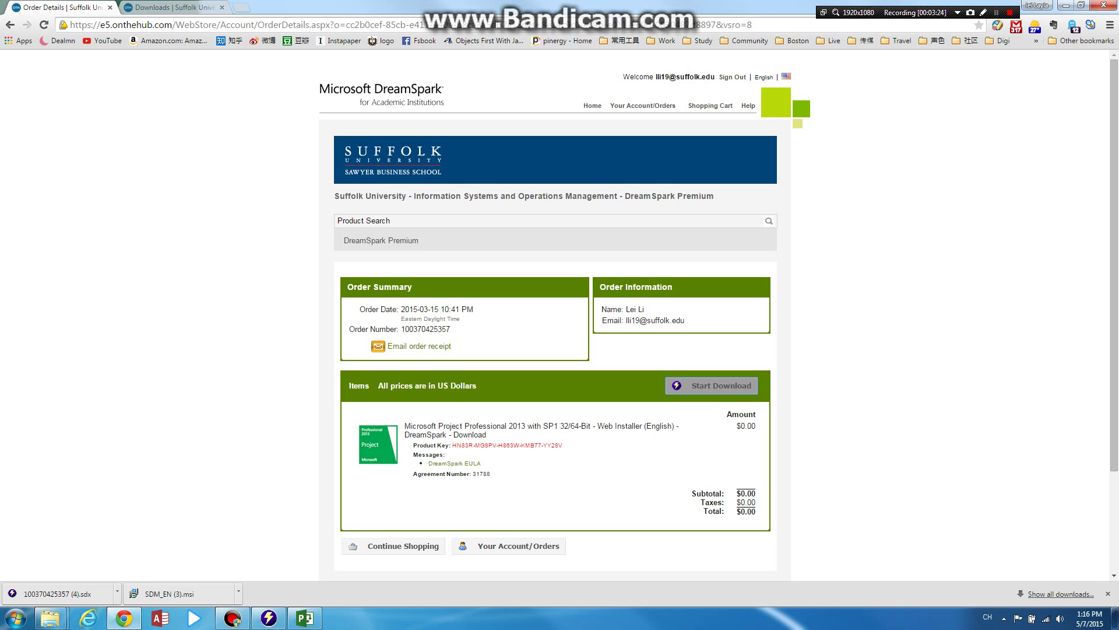
pyautogui.moveTo(452, 445)
pyautogui.mouseDown()
pyautogui.moveTo(446, 454)
pyautogui.moveTo(562, 445)
pyautogui.mouseUp()
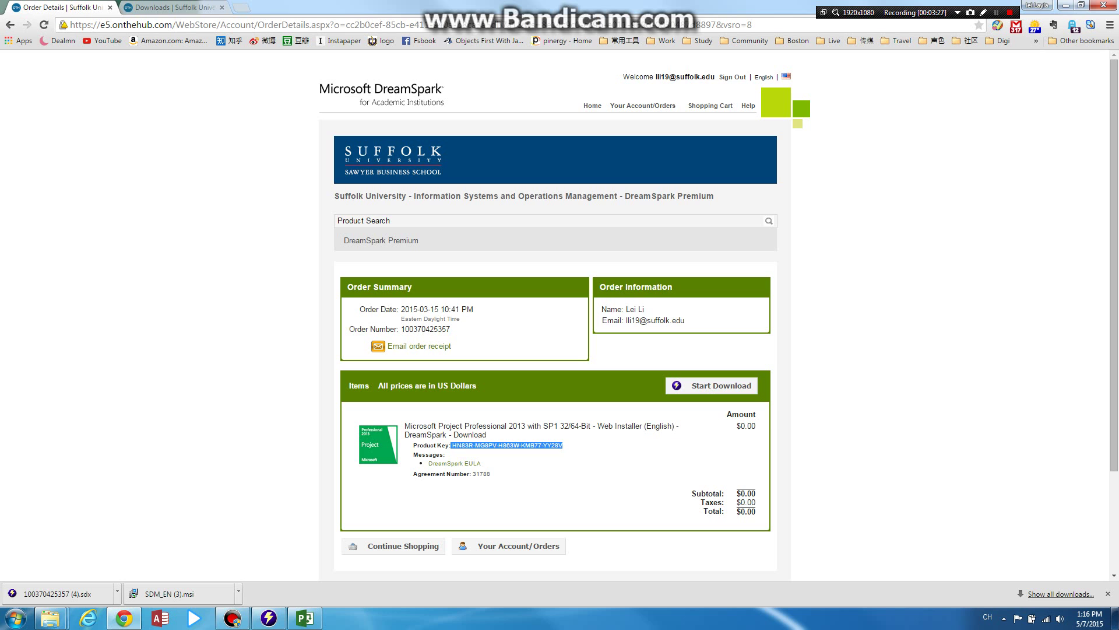
pyautogui.rightClick(547, 445)
pyautogui.click(570, 453)
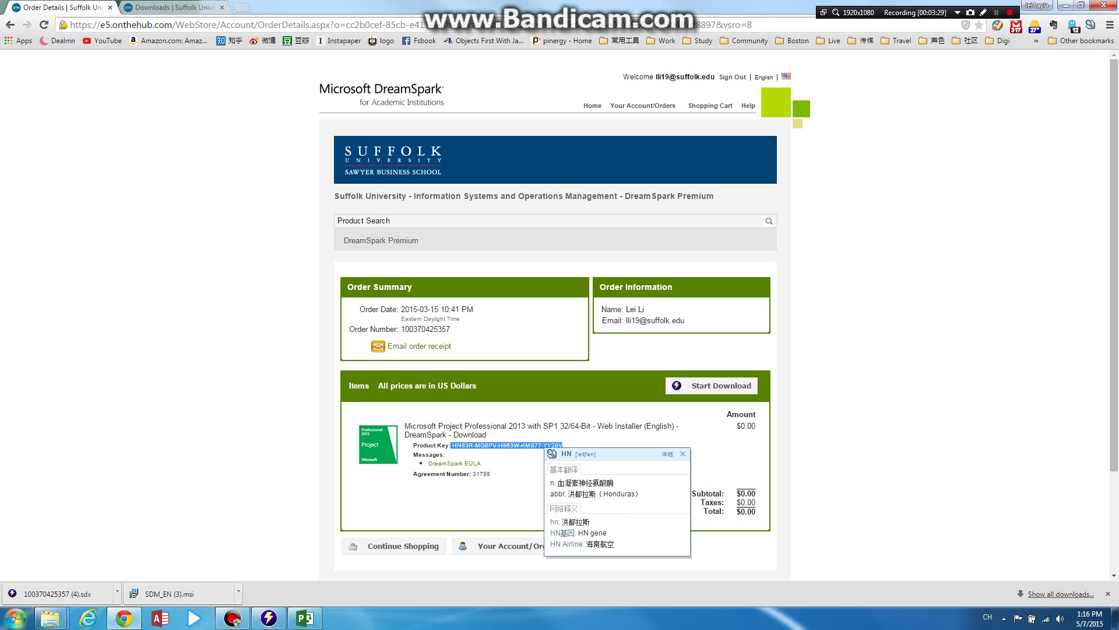
# Paste the copied product key into Project's activation prompt and install it
pyautogui.click(304, 618)
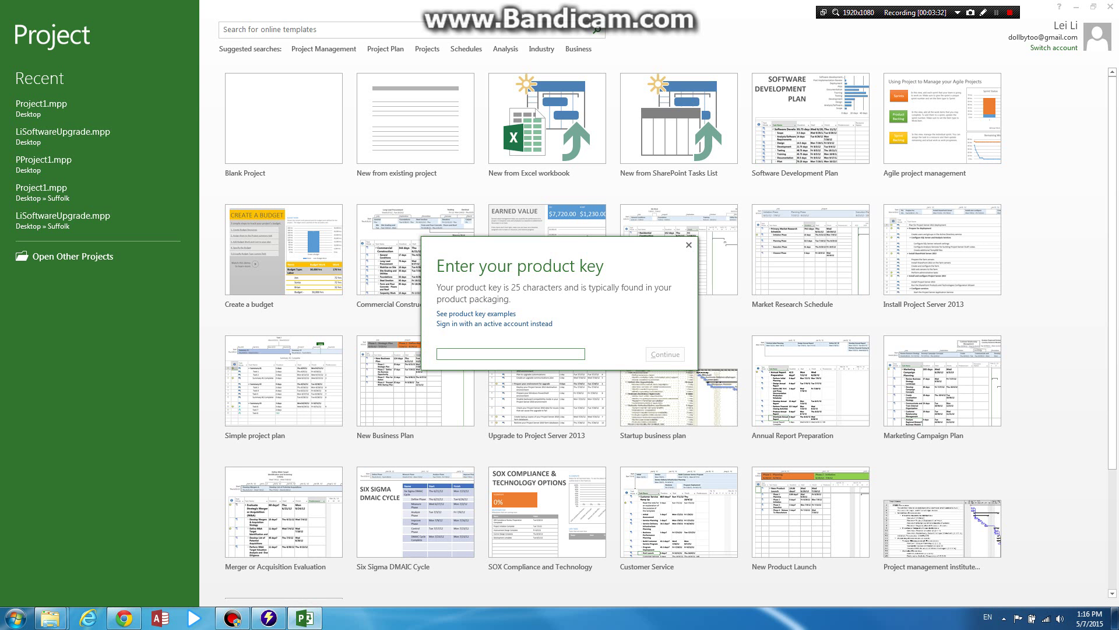
pyautogui.rightClick(534, 354)
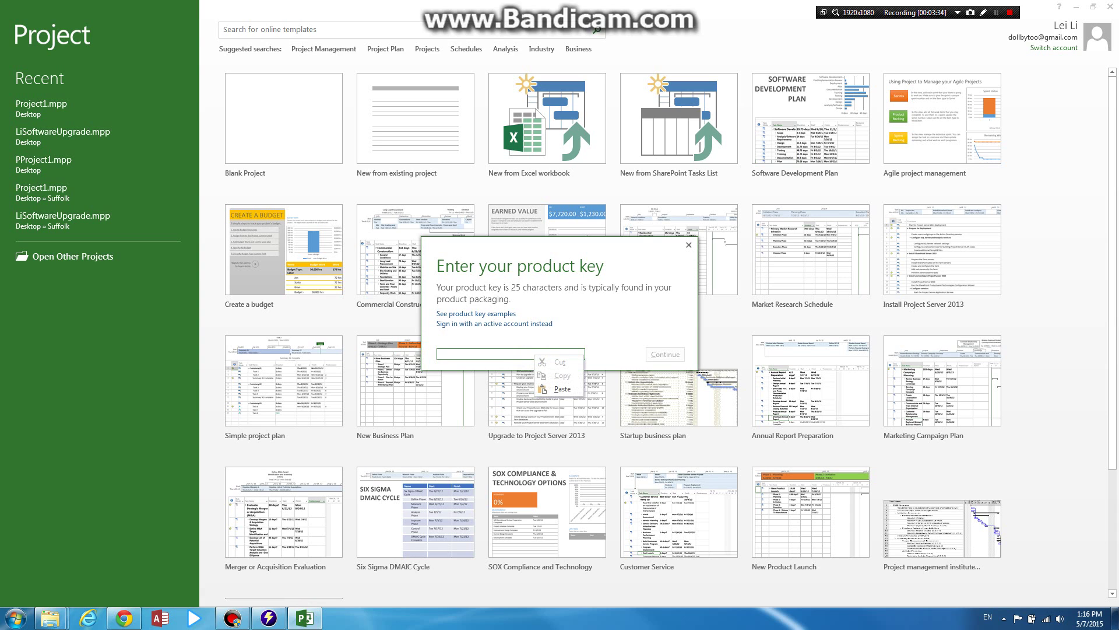
pyautogui.click(564, 387)
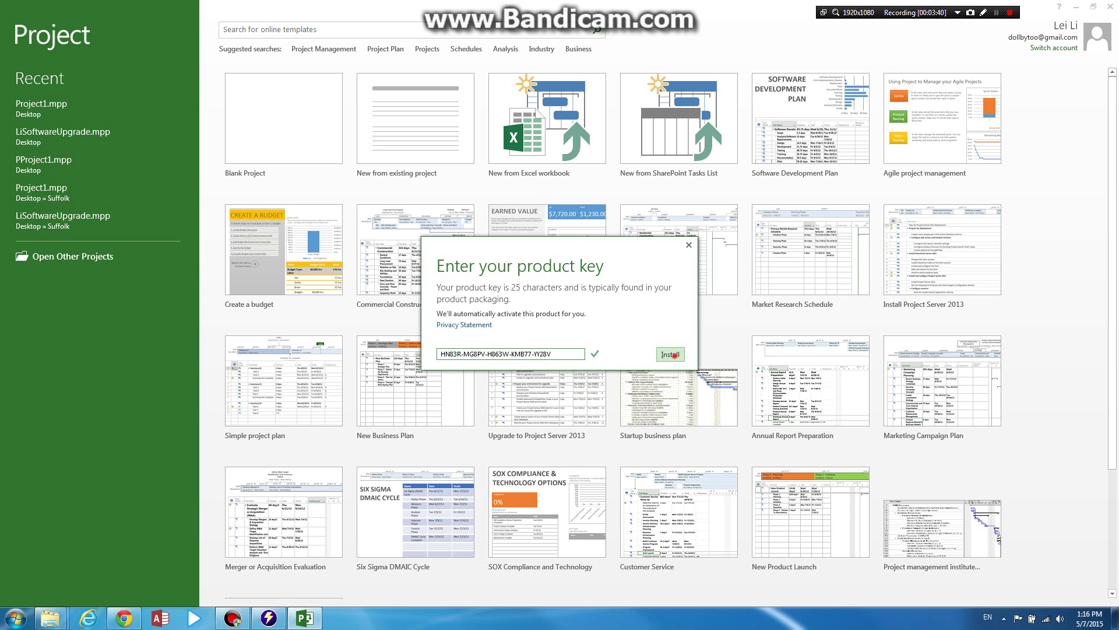
pyautogui.click(675, 354)
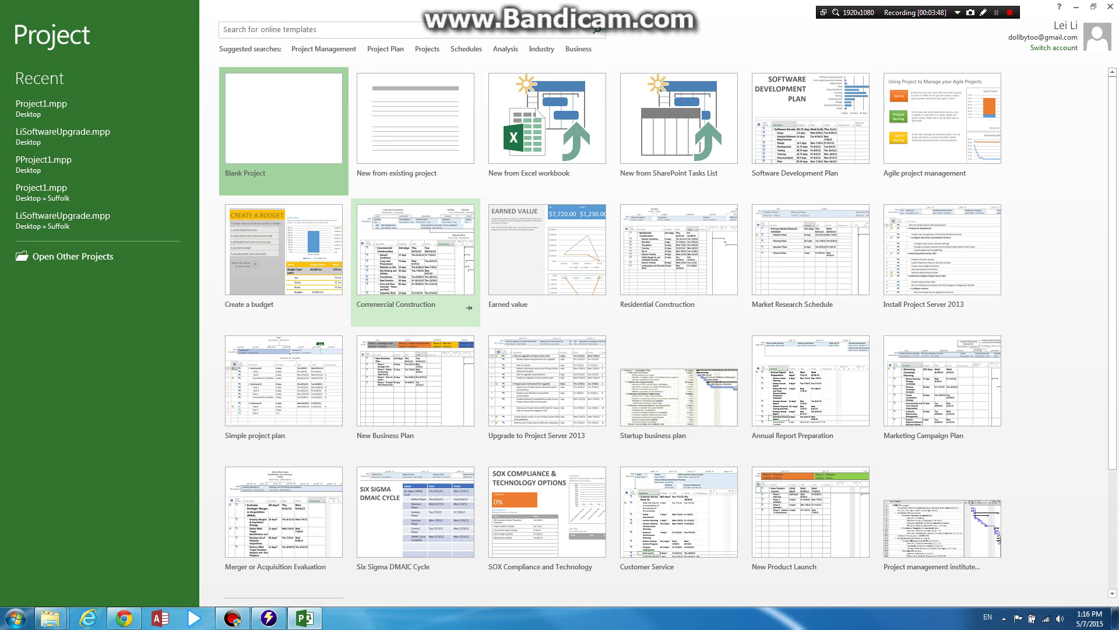
pyautogui.scroll(-3, 416, 262)
pyautogui.scroll(3, 437, 245)
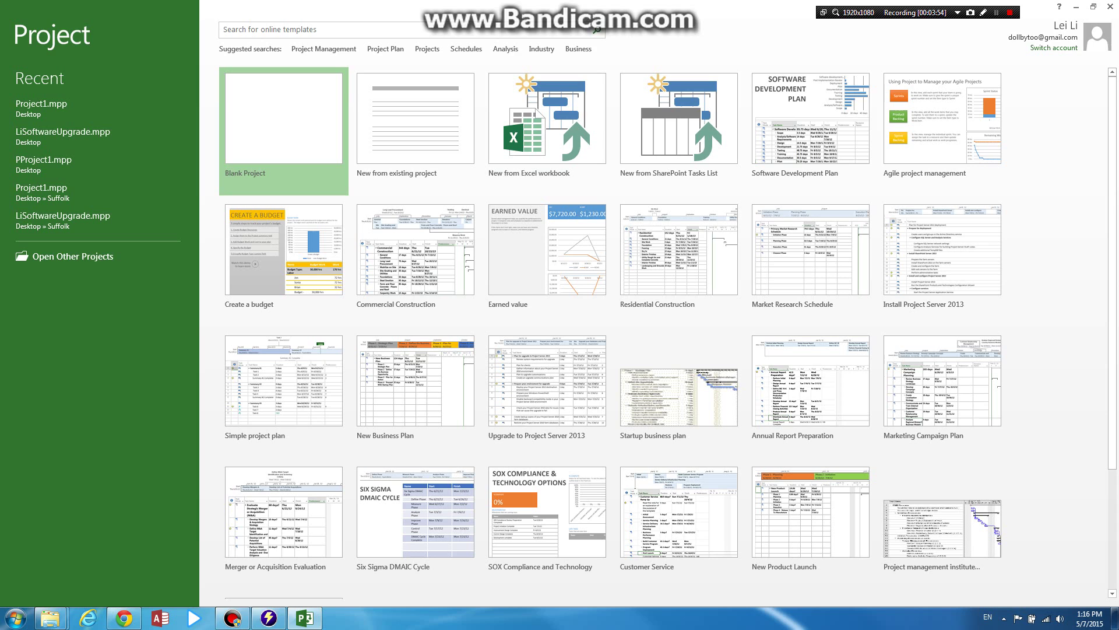
# Create a Blank Project, dismiss the Manually Scheduled notice, and select cells in the empty task table
pyautogui.click(289, 138)
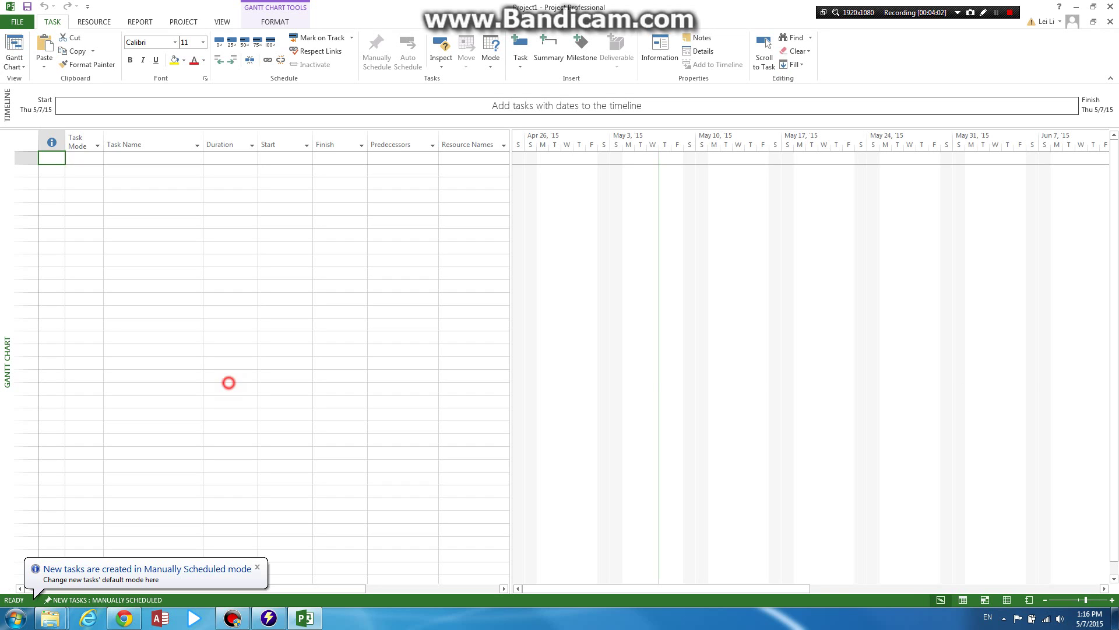
pyautogui.click(228, 382)
pyautogui.click(417, 362)
pyautogui.click(175, 314)
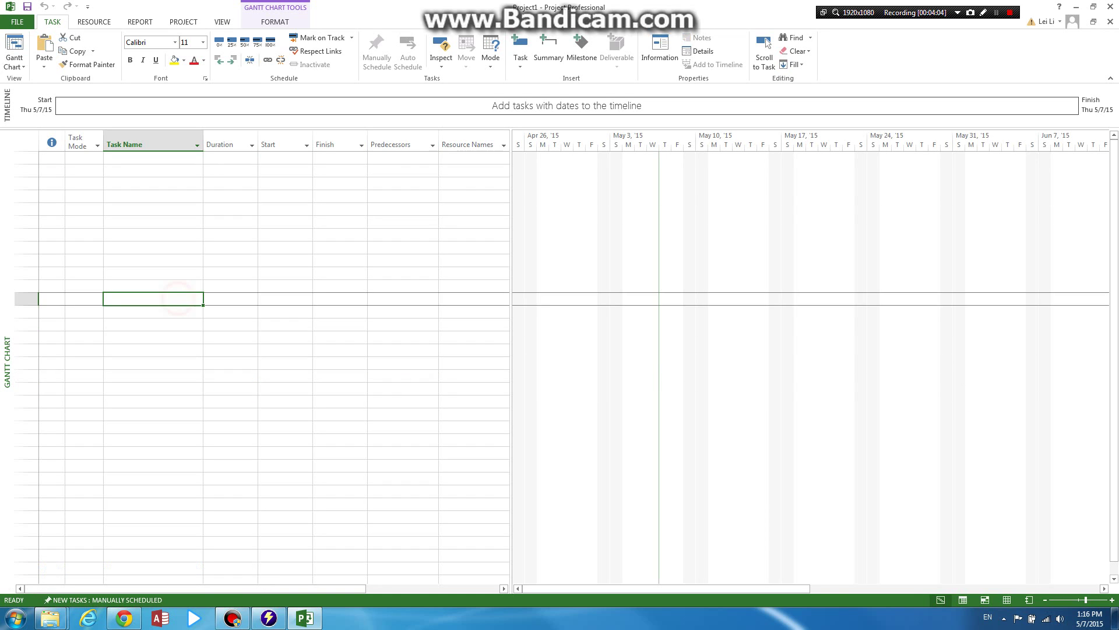
pyautogui.click(404, 244)
pyautogui.click(149, 504)
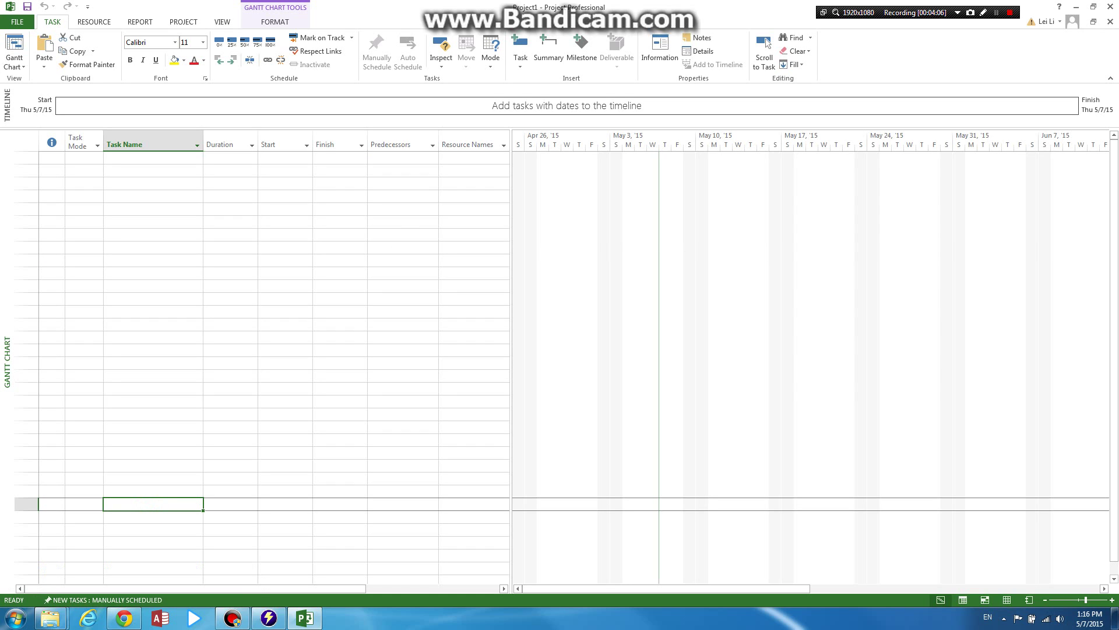